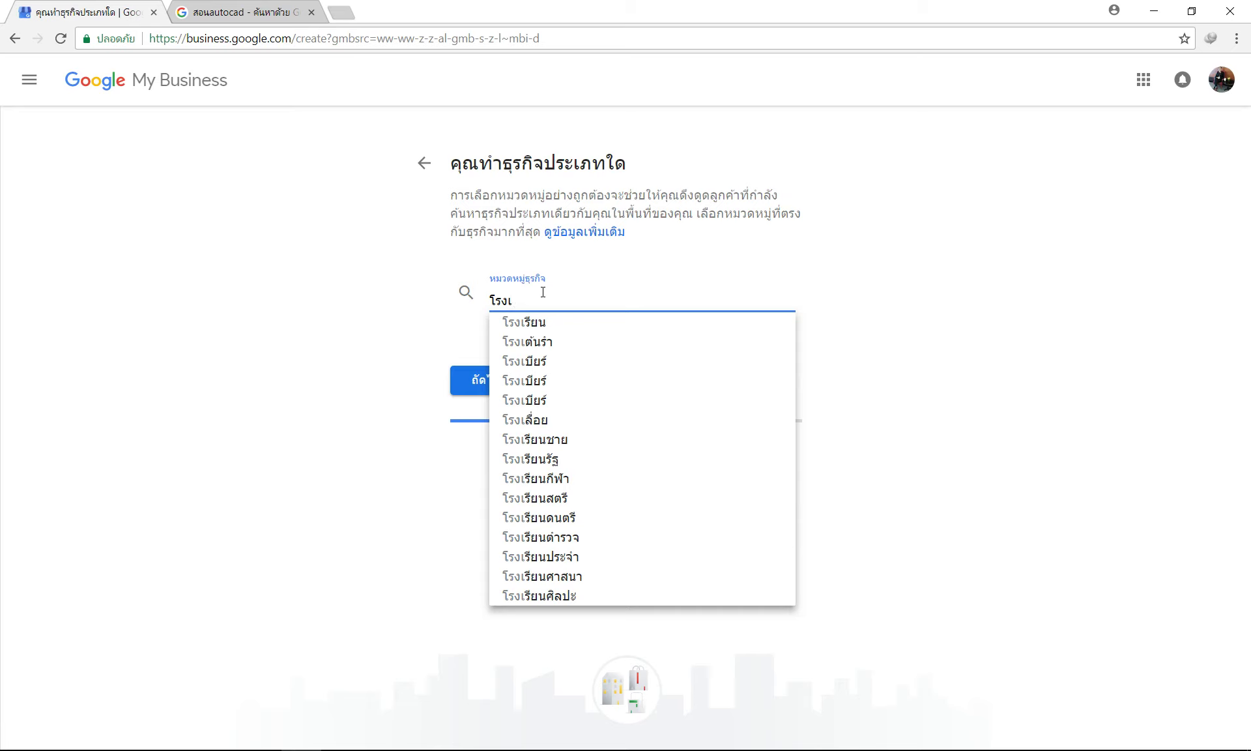
Set the business category to โรงเรียน and enter the contact phone number
left_click(561, 324)
left_click(502, 389)
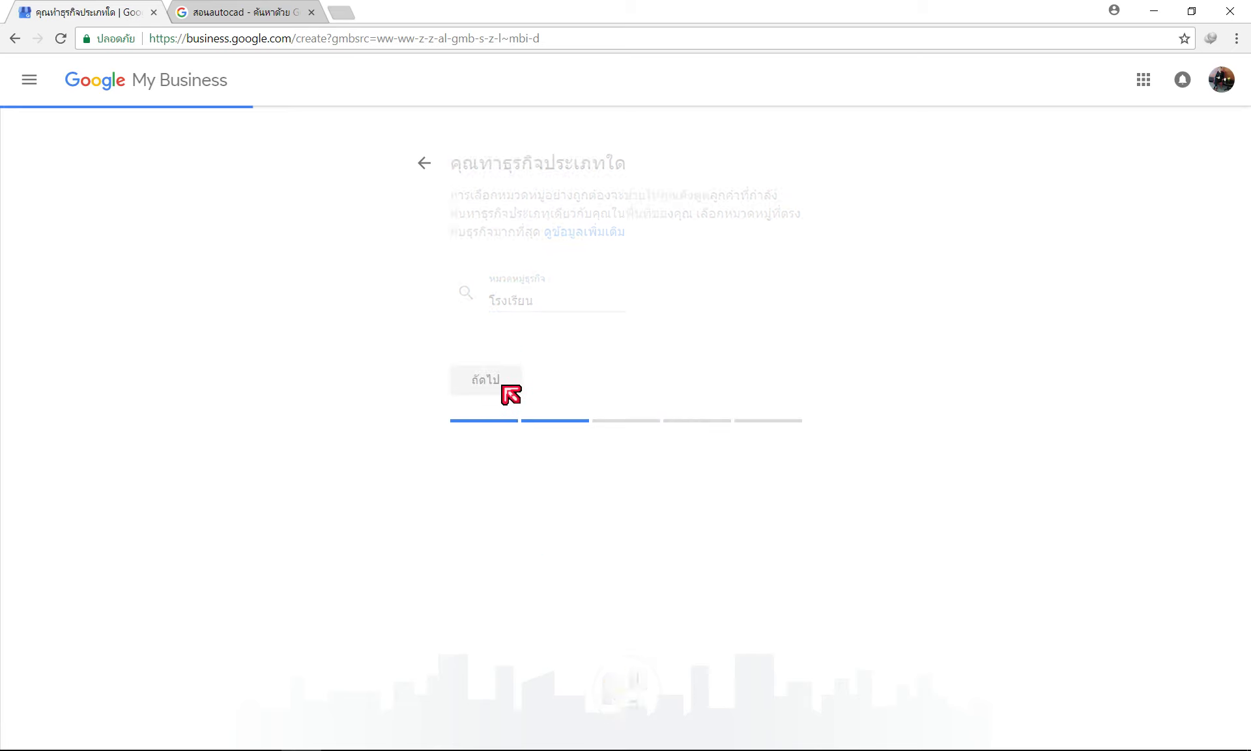
left_click(642, 266)
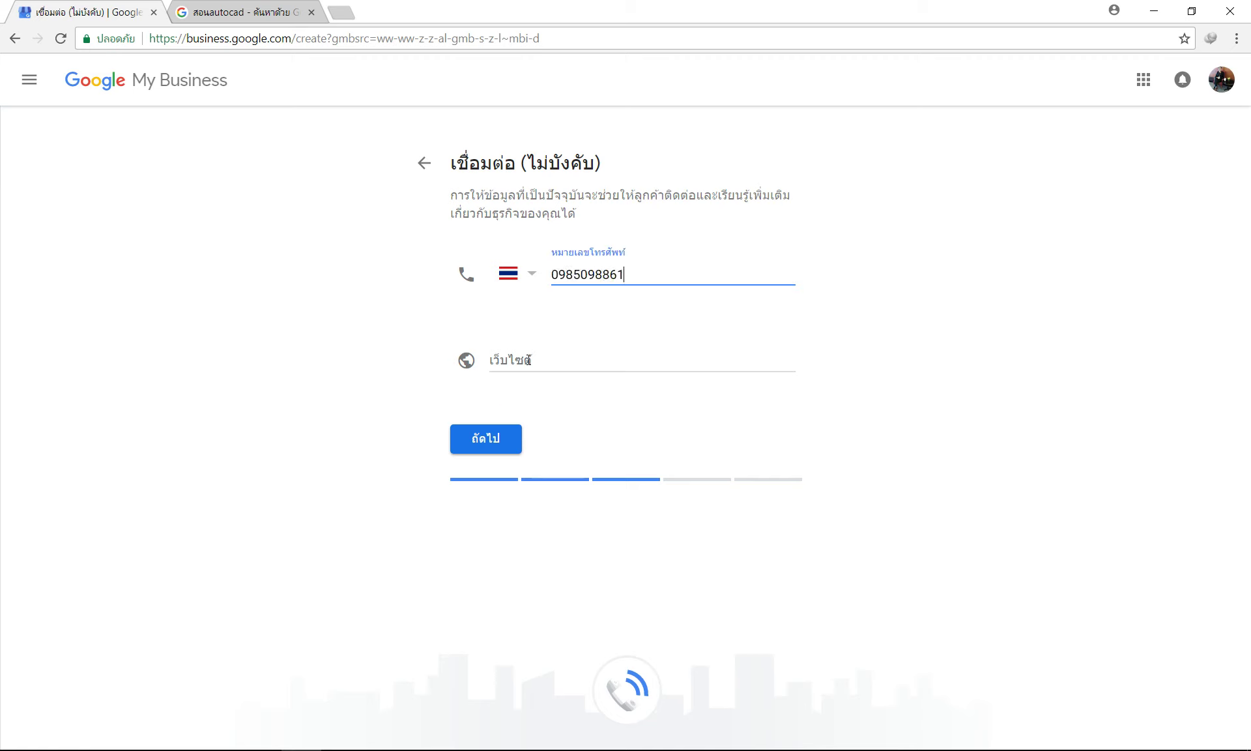
key("Tab")
left_click(221, 9)
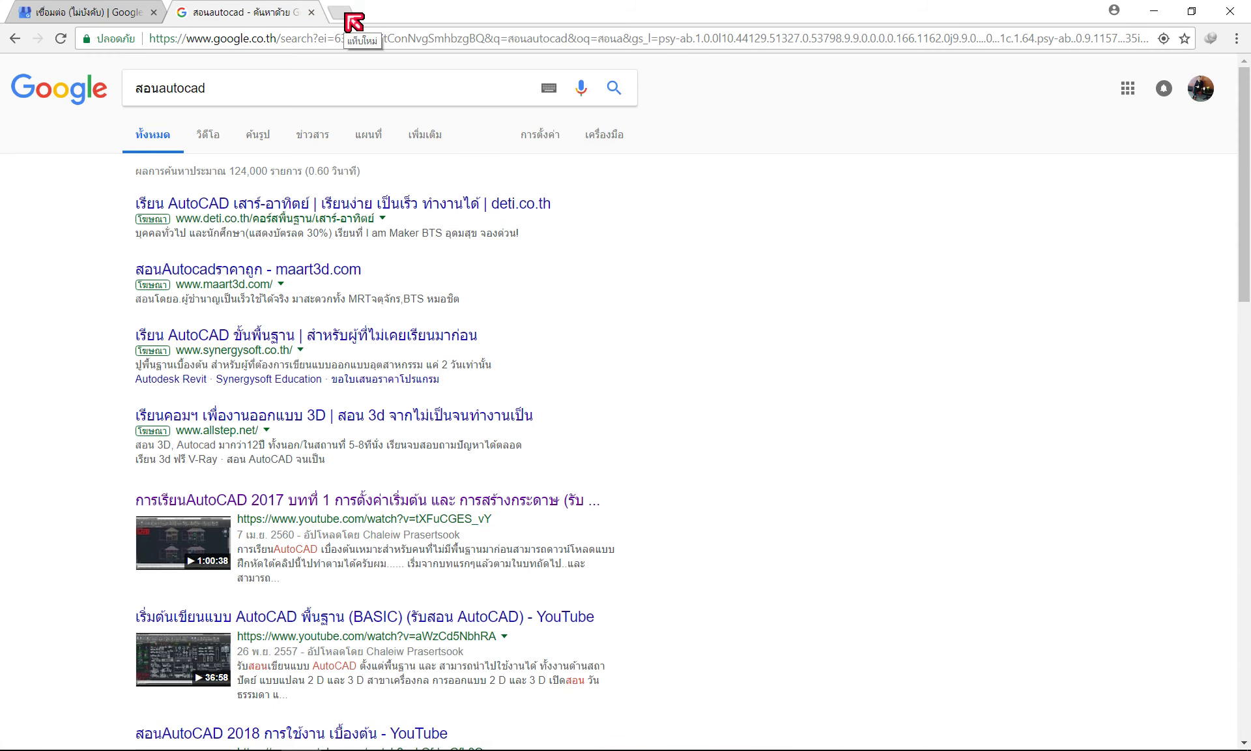
Open the Google+ profile page from the Google apps launcher
left_click(1200, 88)
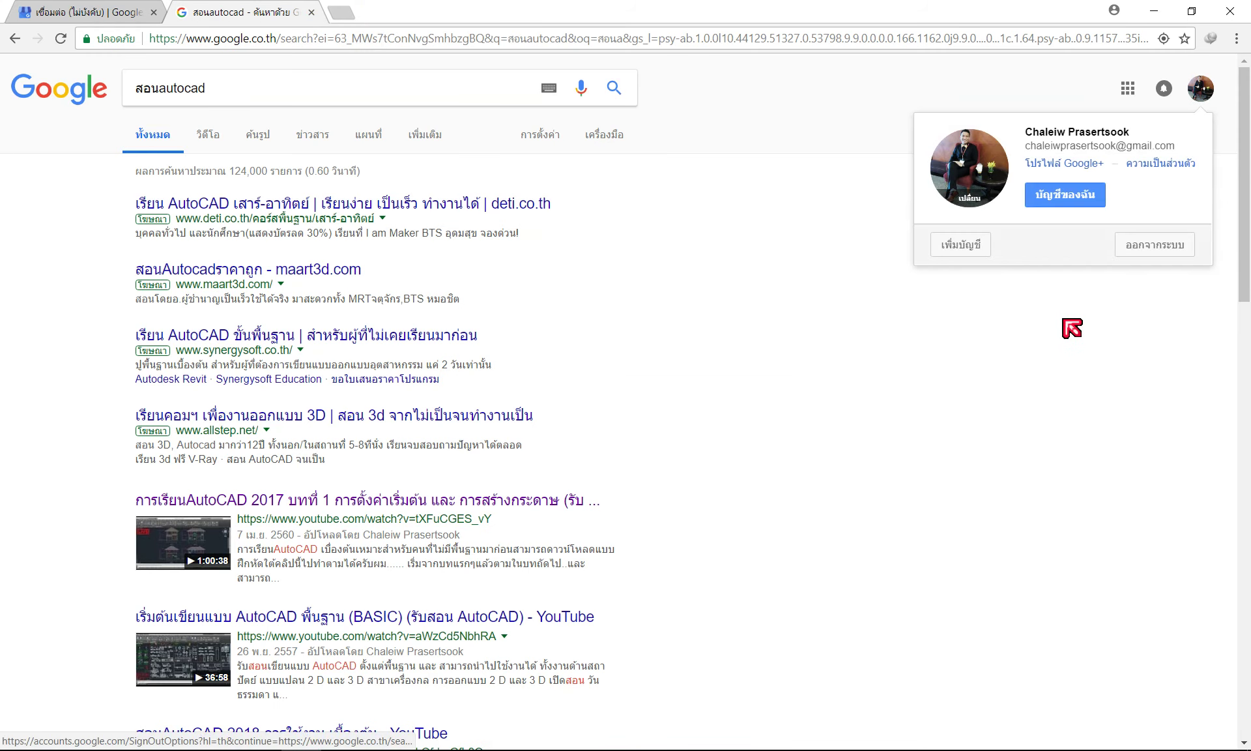
left_click(1126, 97)
left_click(1013, 173)
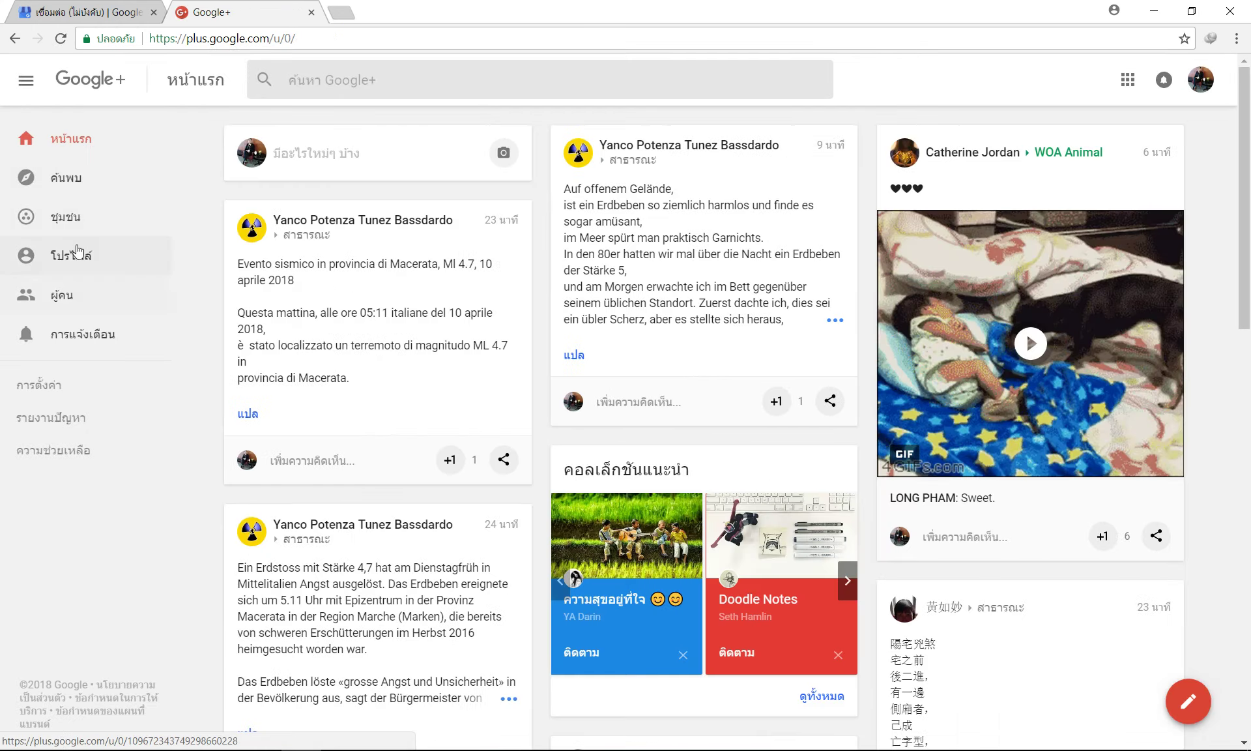
left_click(76, 253)
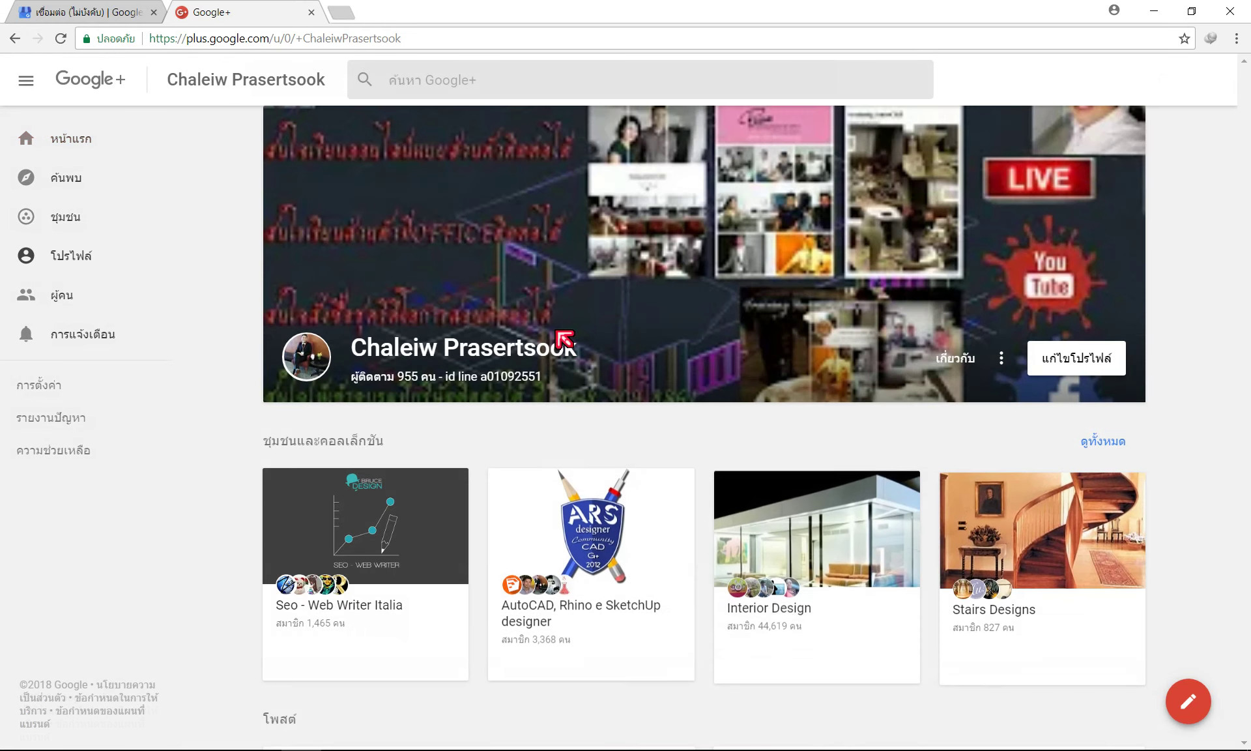
Copy the Google+ profile web address for use as the listing's website
left_click_drag(400, 38, 150, 39)
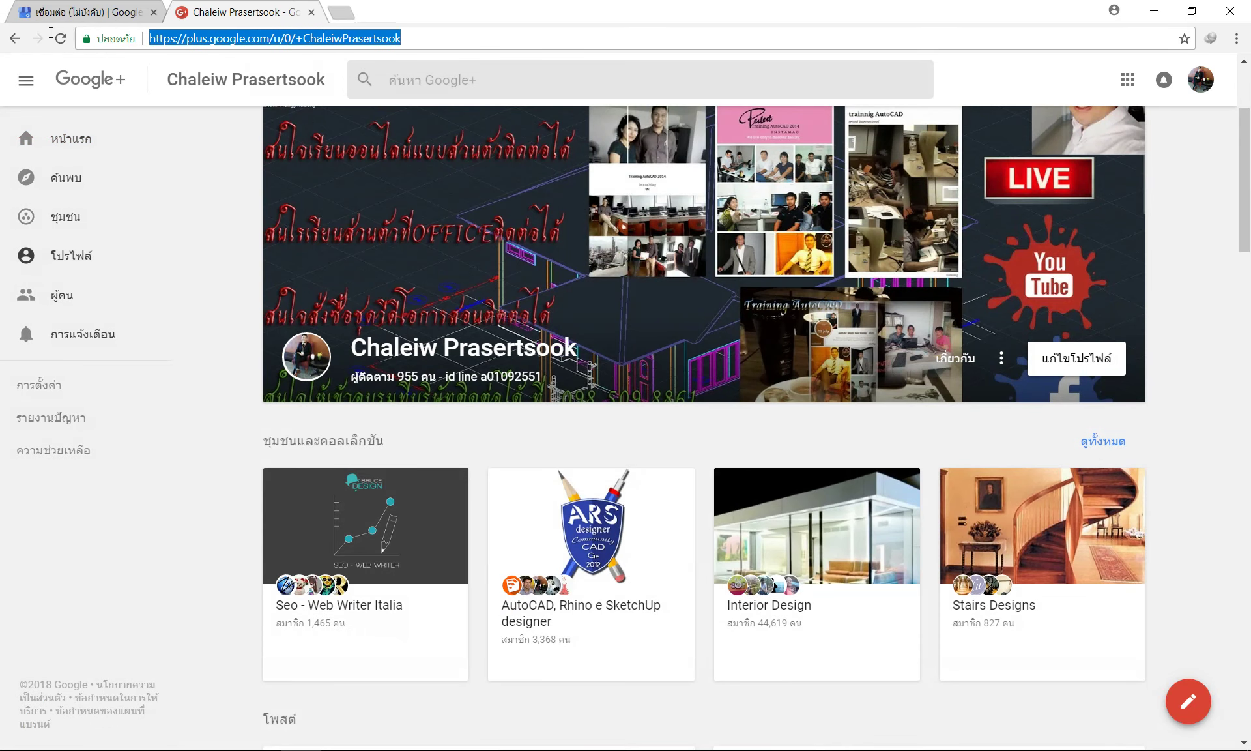
right_click(225, 38)
left_click(276, 98)
left_click(104, 14)
right_click(515, 360)
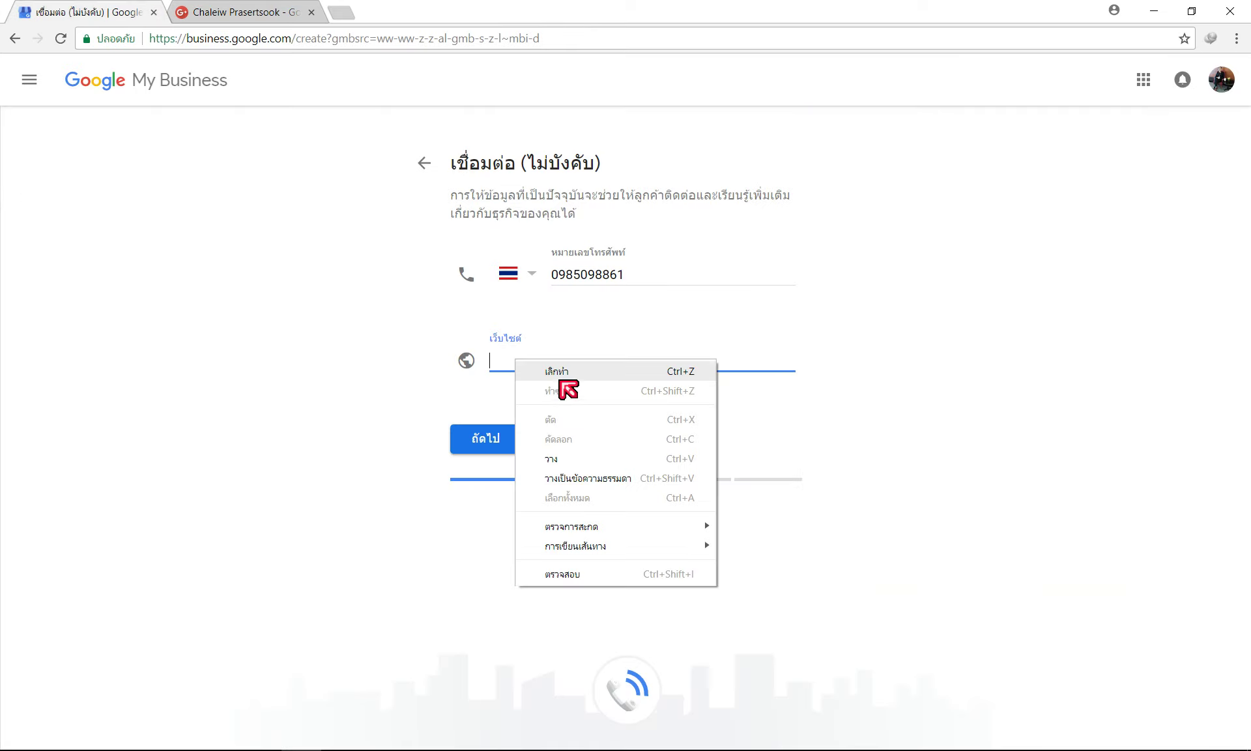
Paste the Google+ profile address as the website and continue to verification for สอน REVIT
left_click(573, 458)
left_click(510, 460)
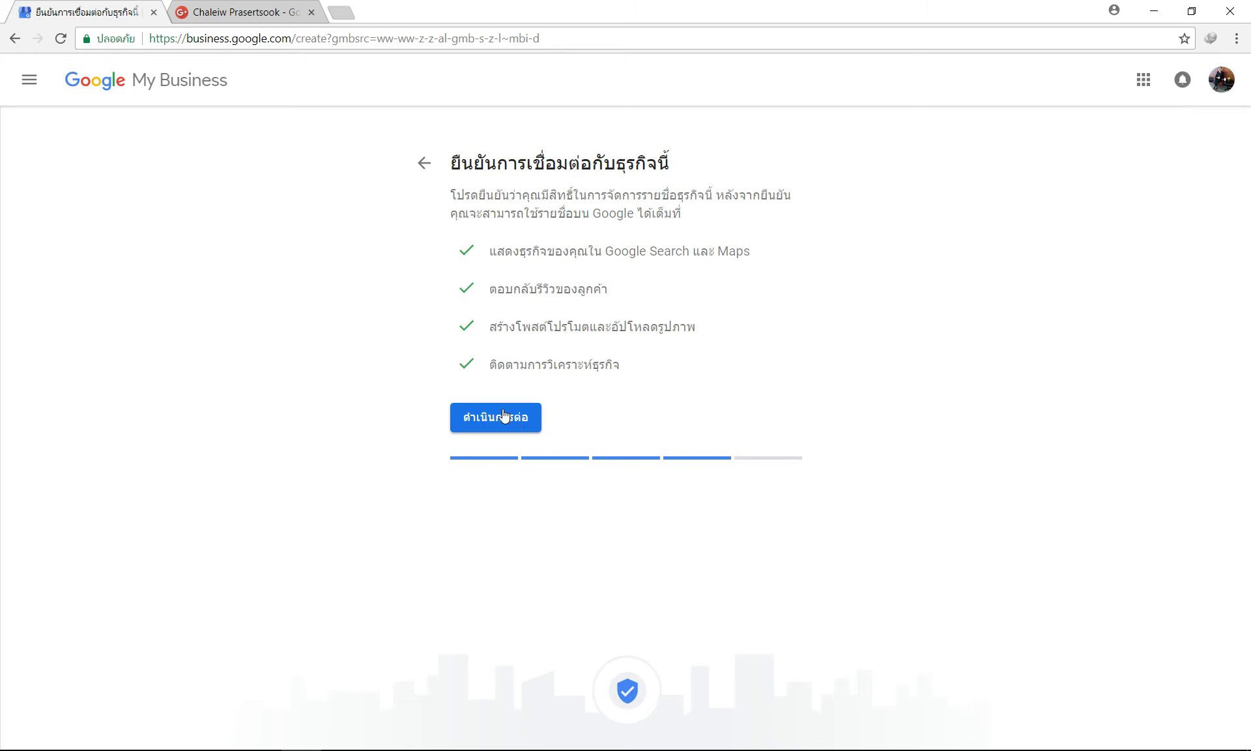
left_click(504, 415)
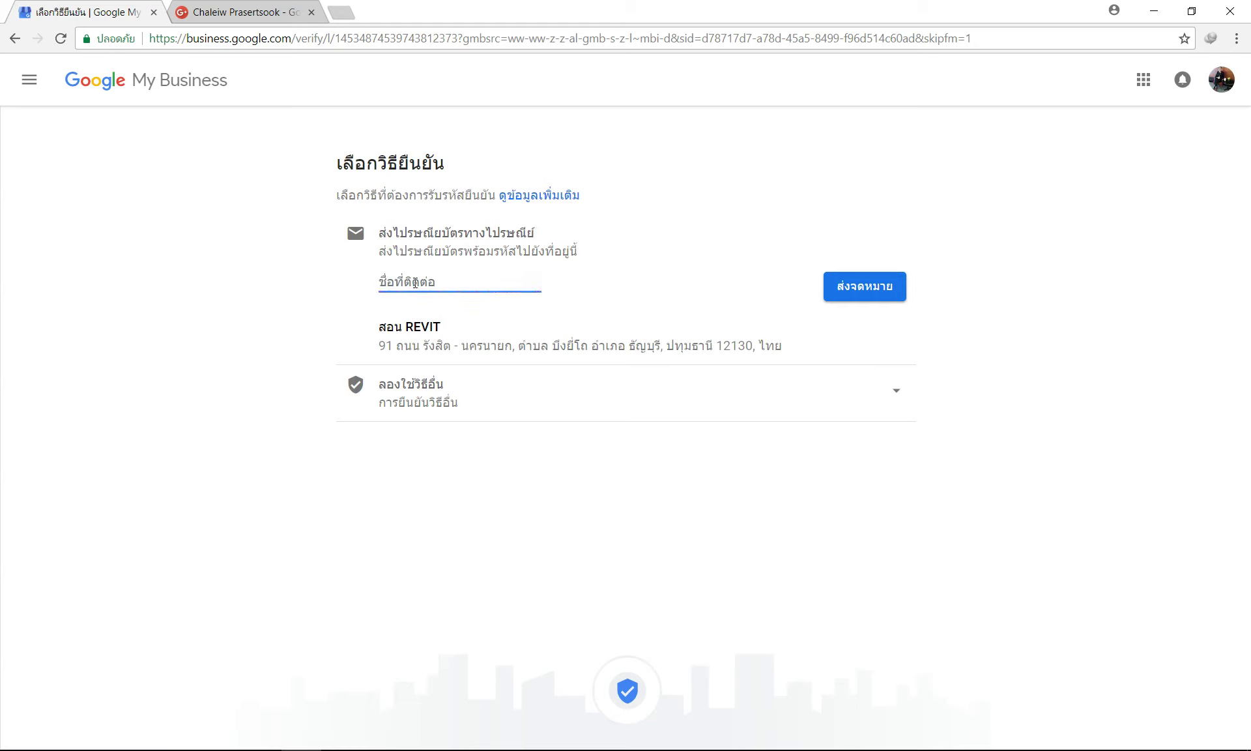
Enter the contact name, mail the verification postcard, and open the สอน REVIT dashboard
type("เฉลียว ประเสริฐสุข")
left_click(847, 291)
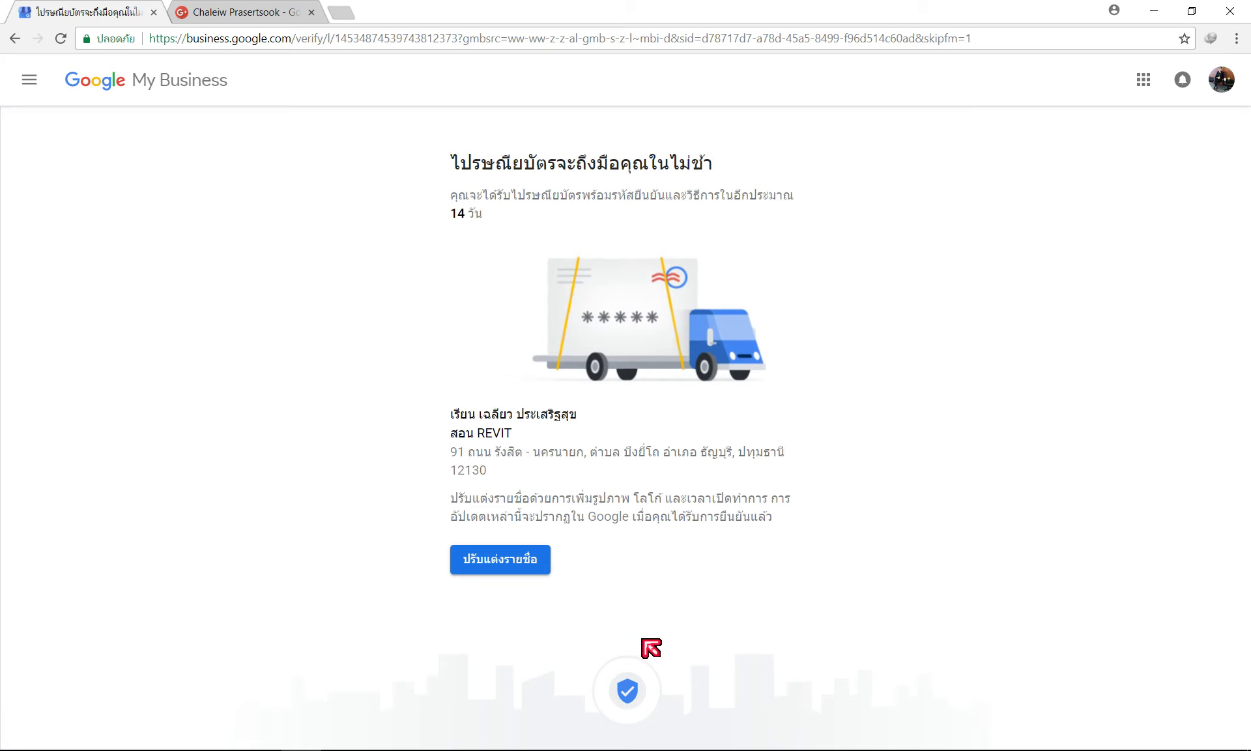
left_click(521, 571)
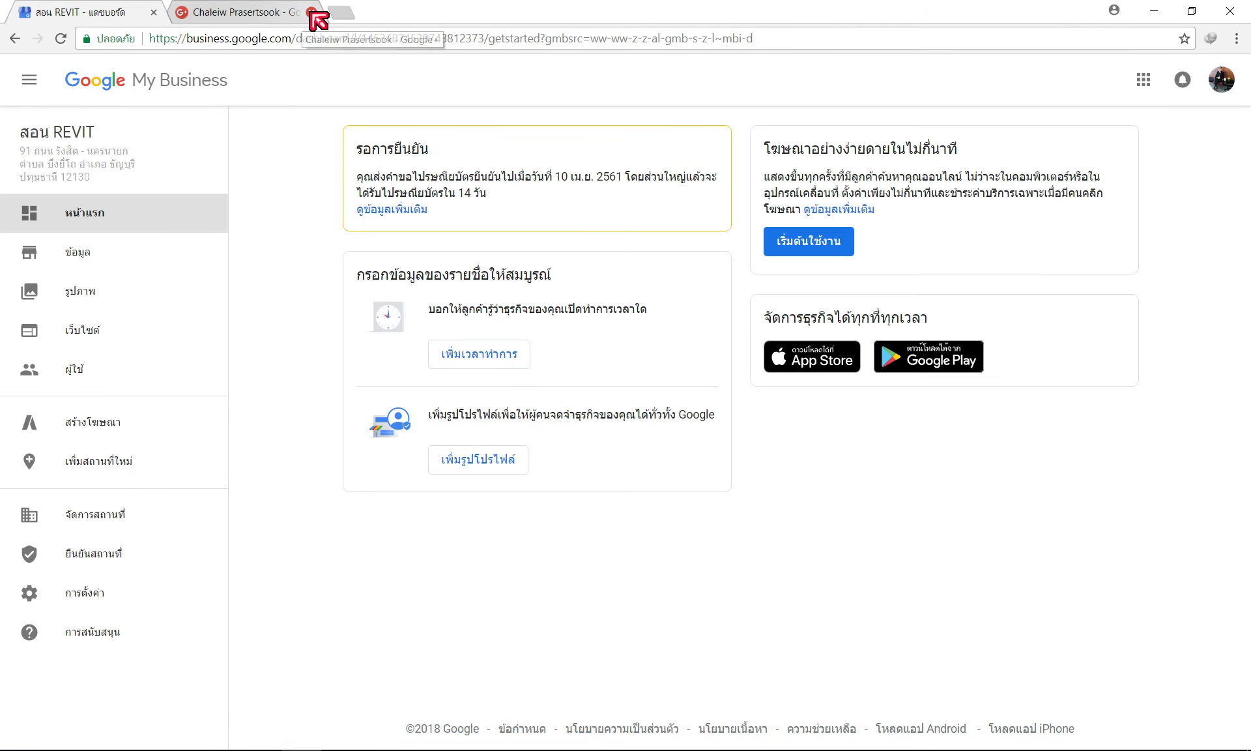
Open My Business and launch สร้างโฆษณา for the สอนเขียนแบบ autocad listing in AdWords Express
left_click(1143, 79)
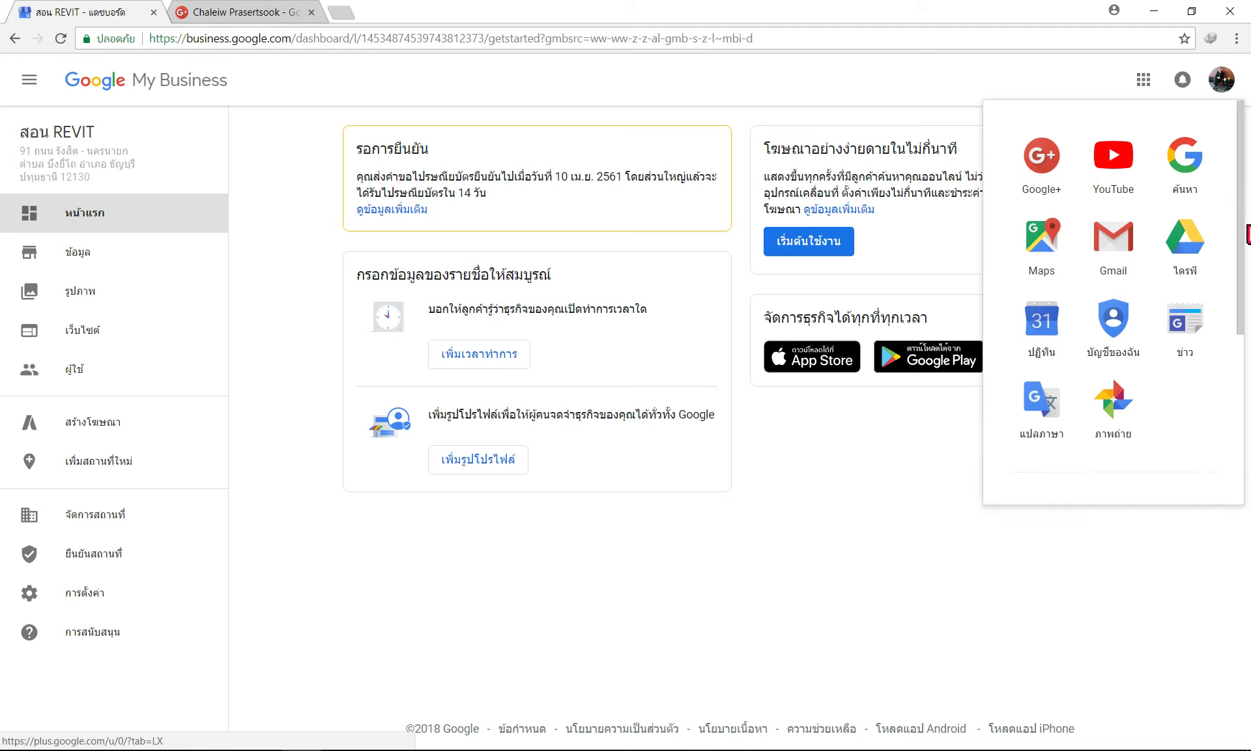
left_click_drag(1248, 228, 1241, 353)
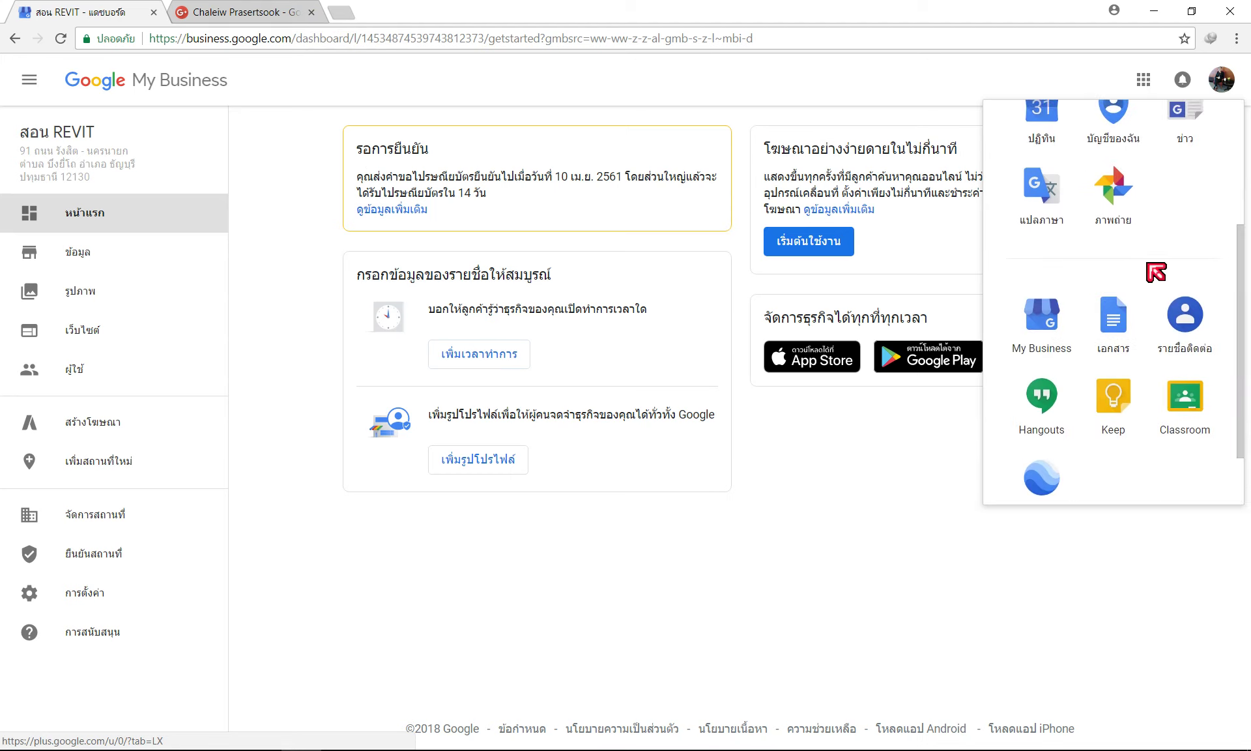
left_click(1061, 314)
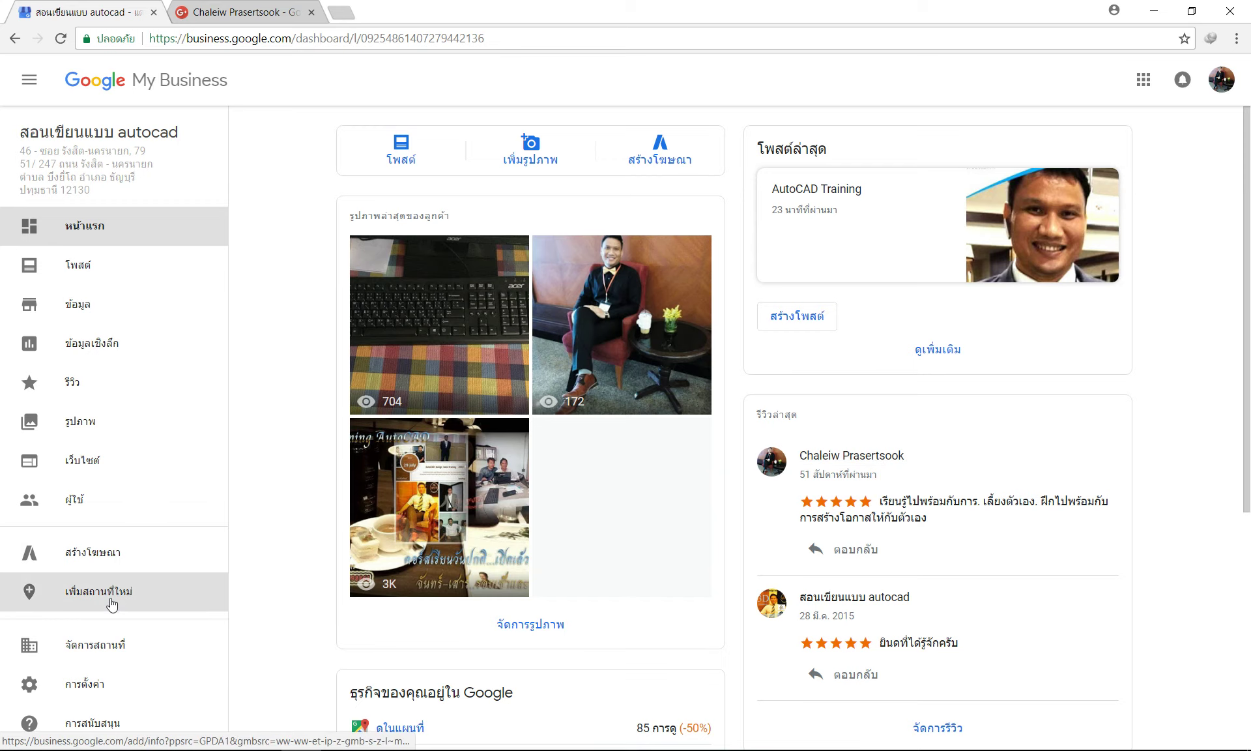
left_click(79, 554)
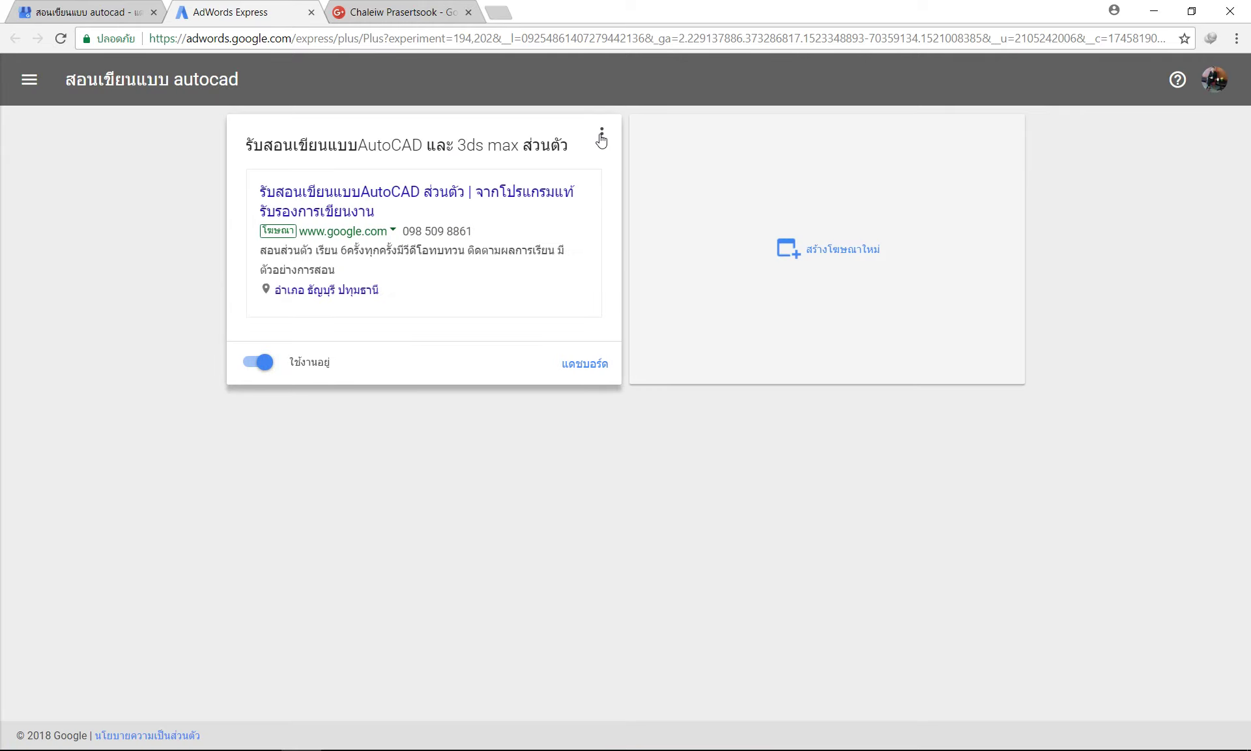
left_click(602, 137)
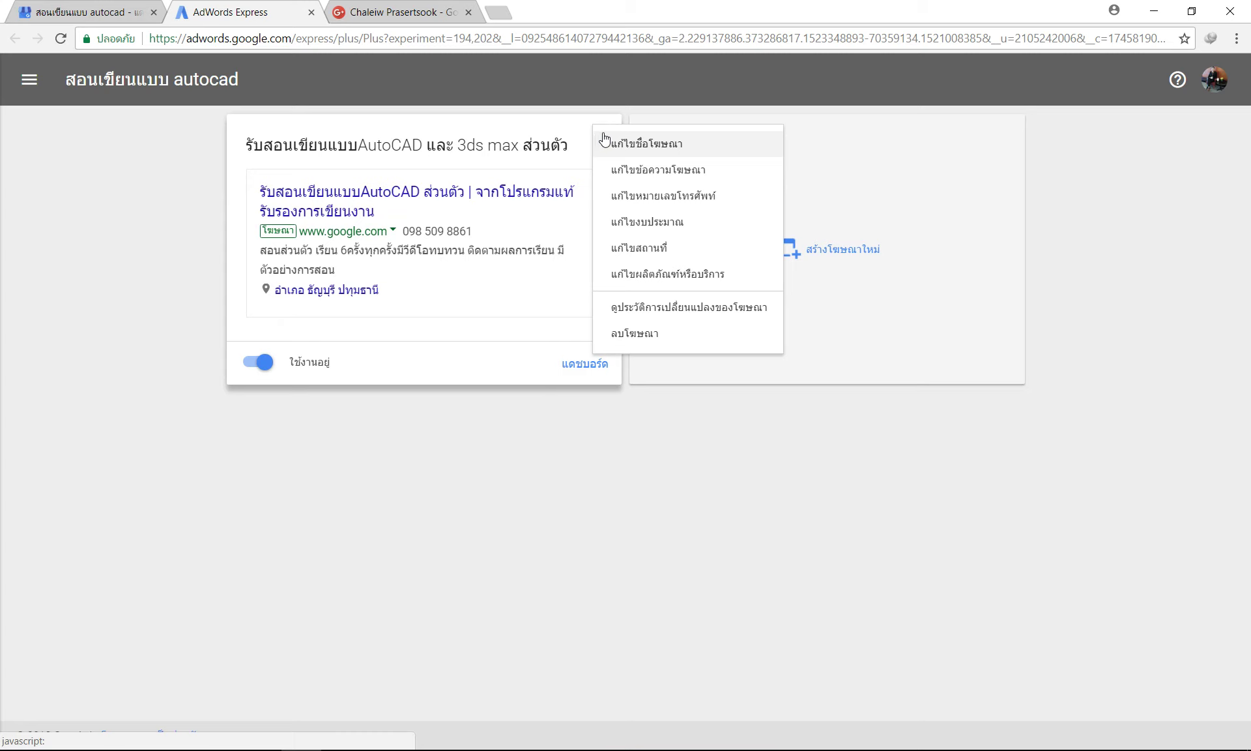
left_click(635, 224)
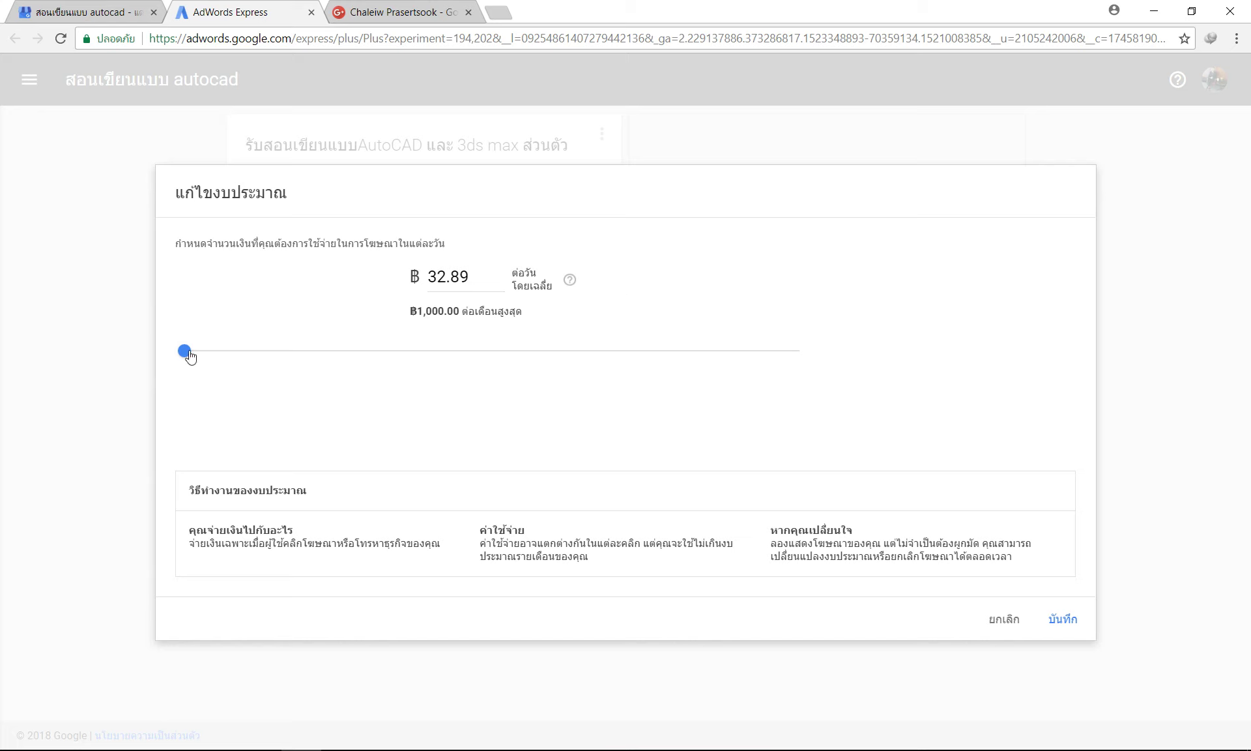
left_click_drag(186, 358, 845, 365)
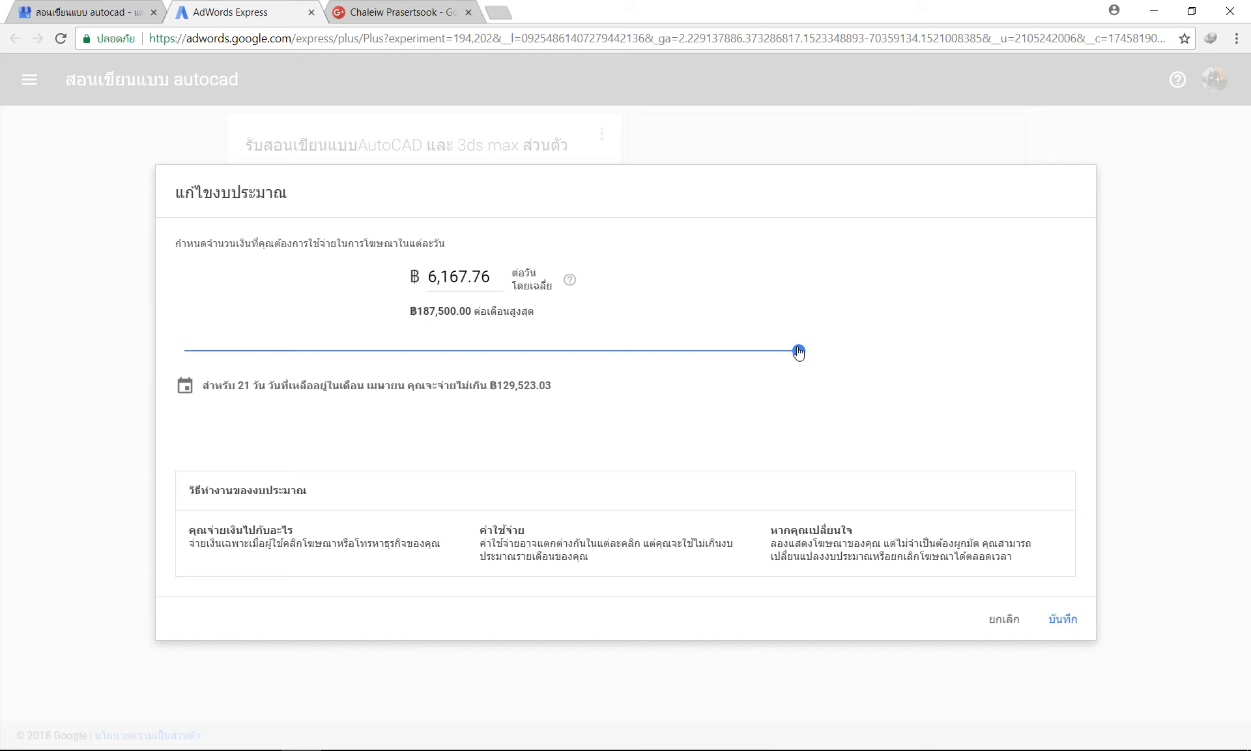
left_click_drag(799, 353, 177, 367)
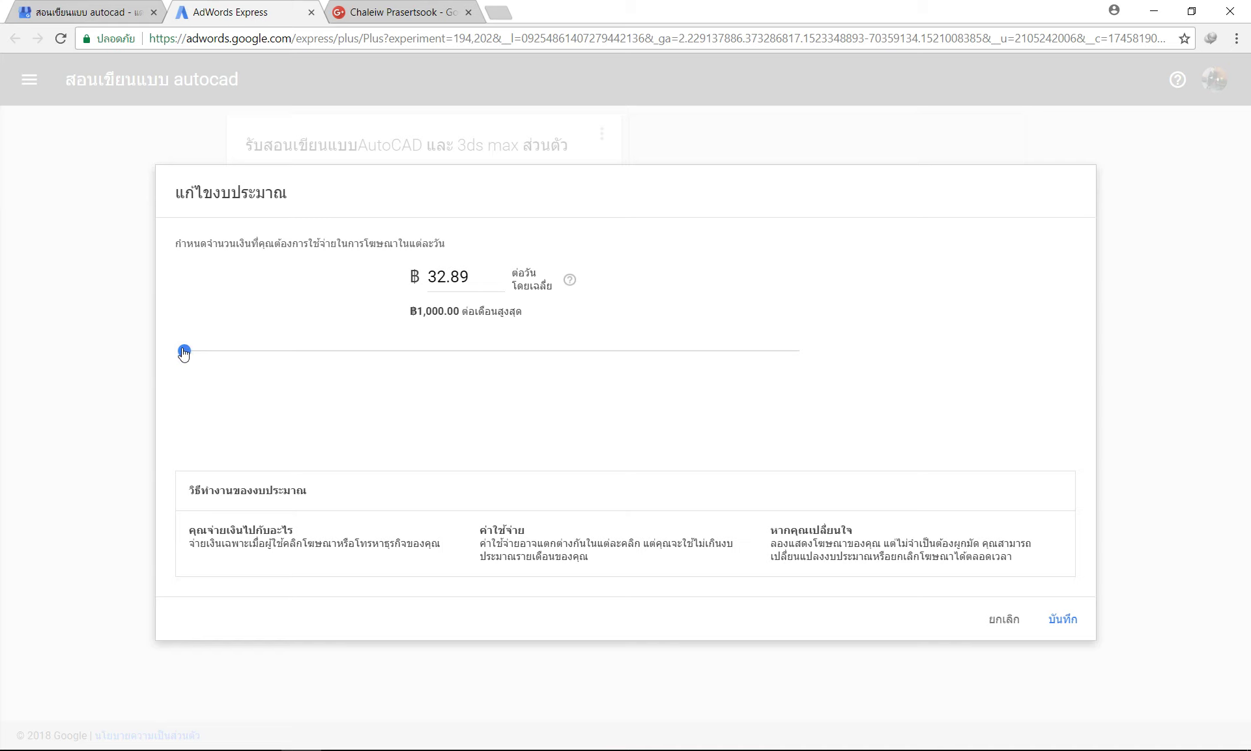
left_click(1003, 618)
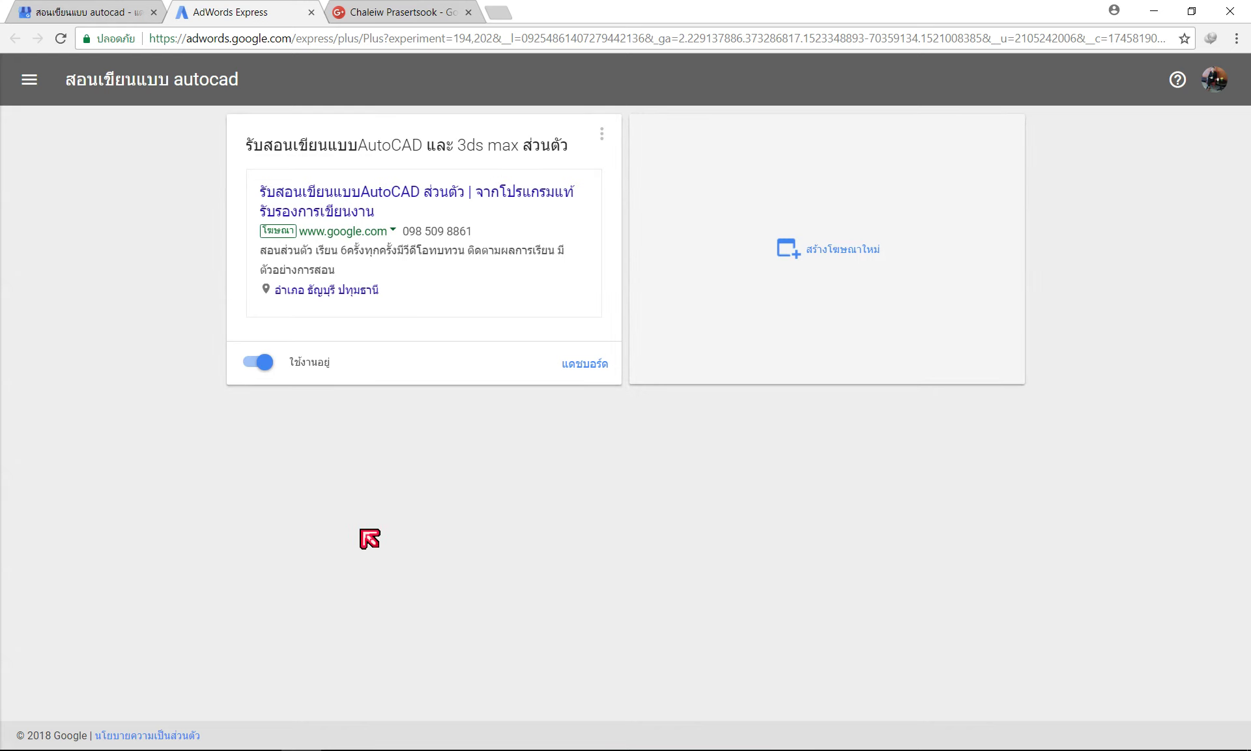
Review the Google+, AdWords Express and My Business dashboard tabs in turn
left_click(405, 11)
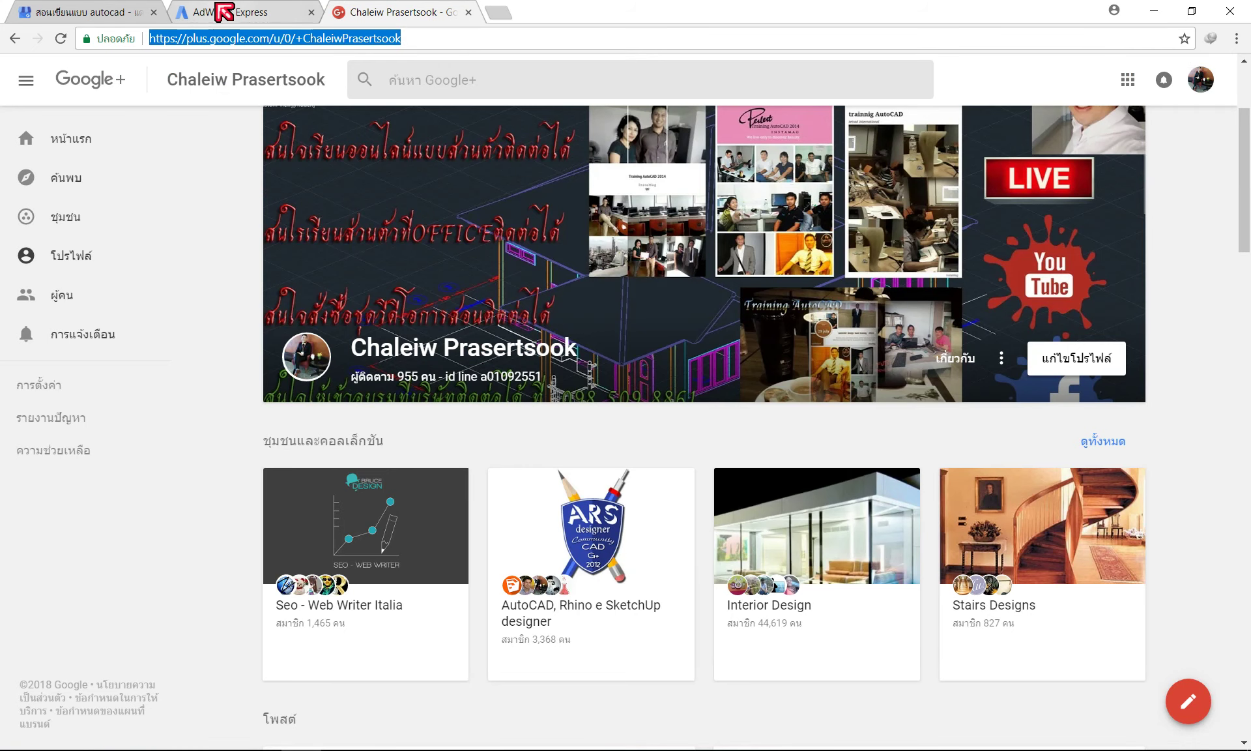
left_click(281, 11)
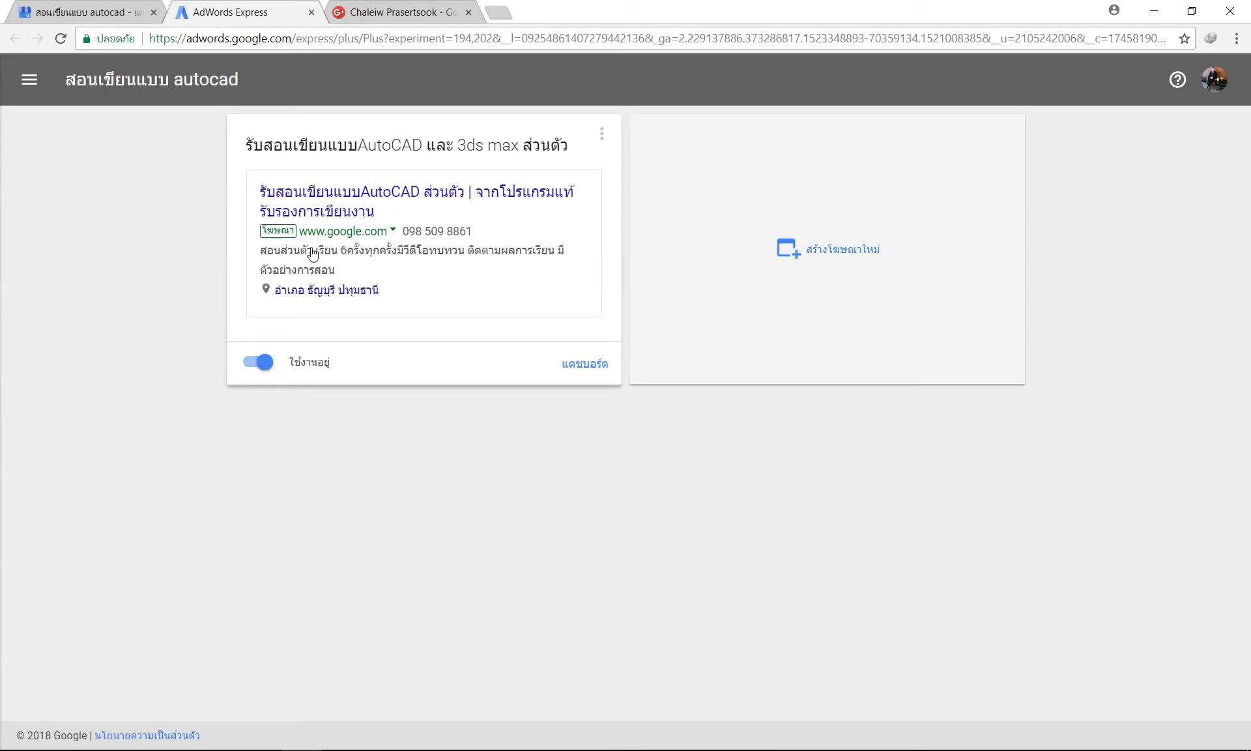
left_click(93, 13)
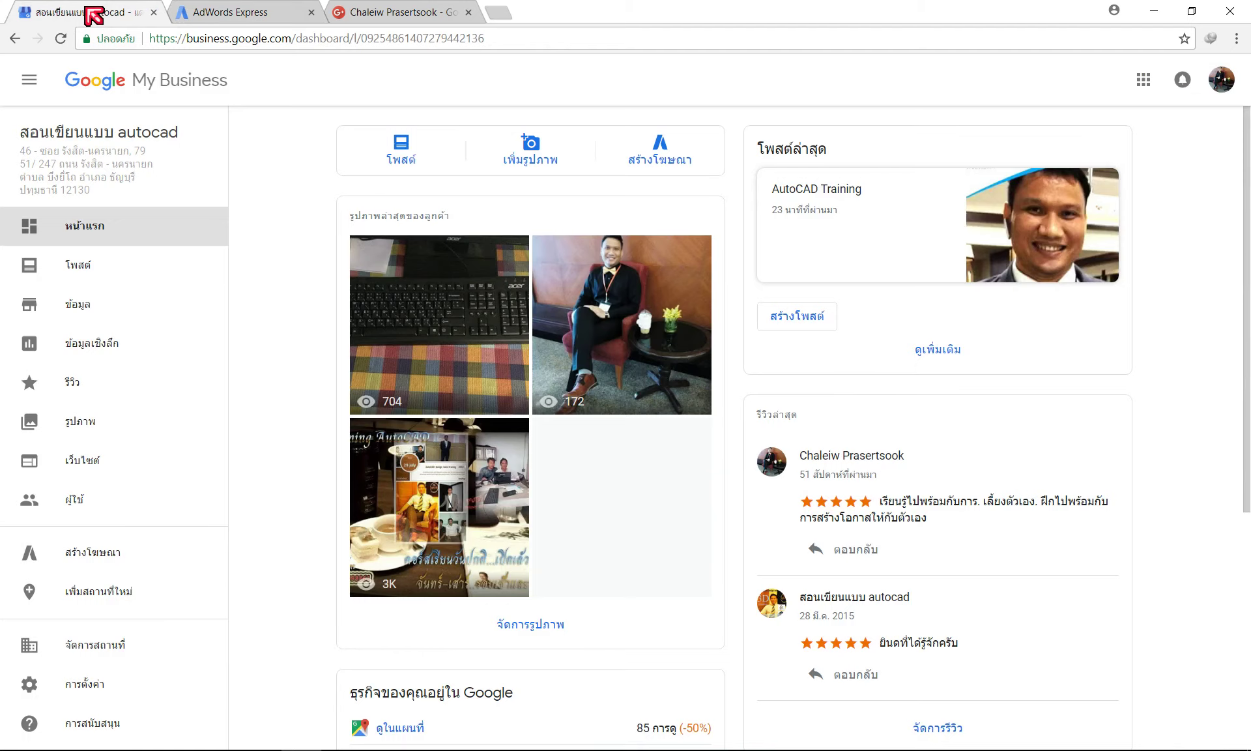
left_click(296, 13)
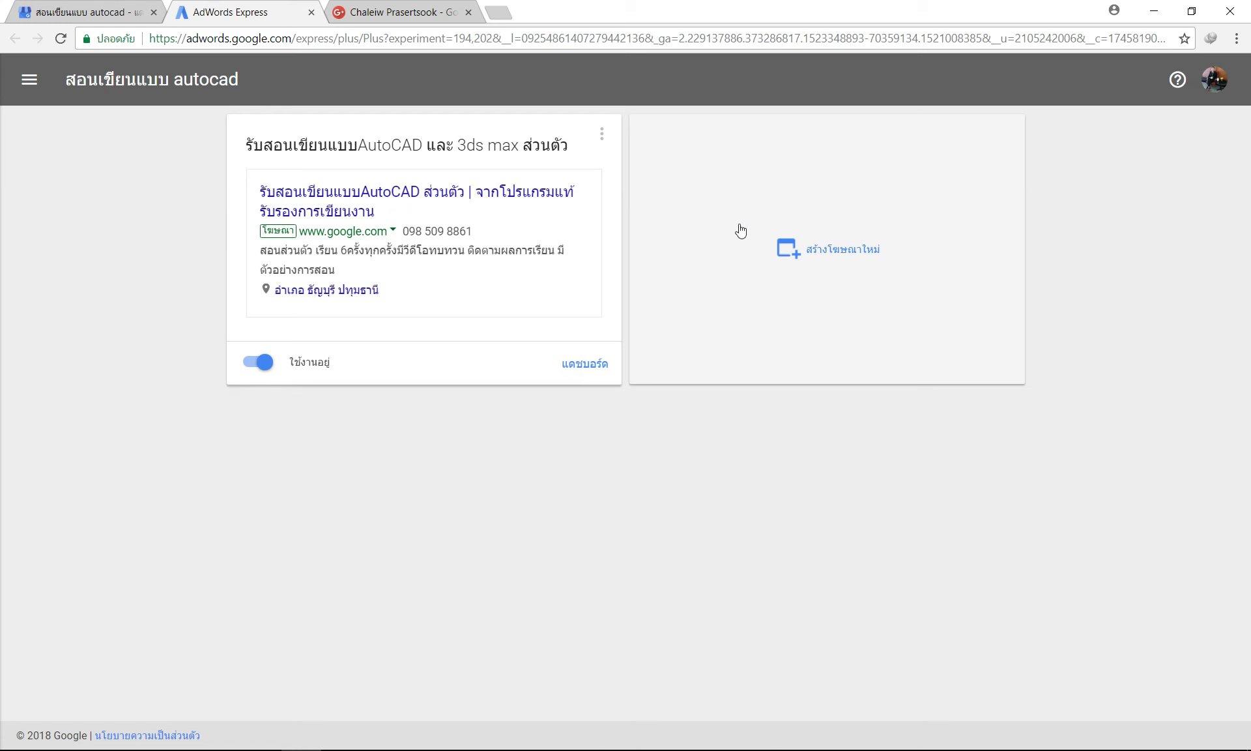
left_click(363, 13)
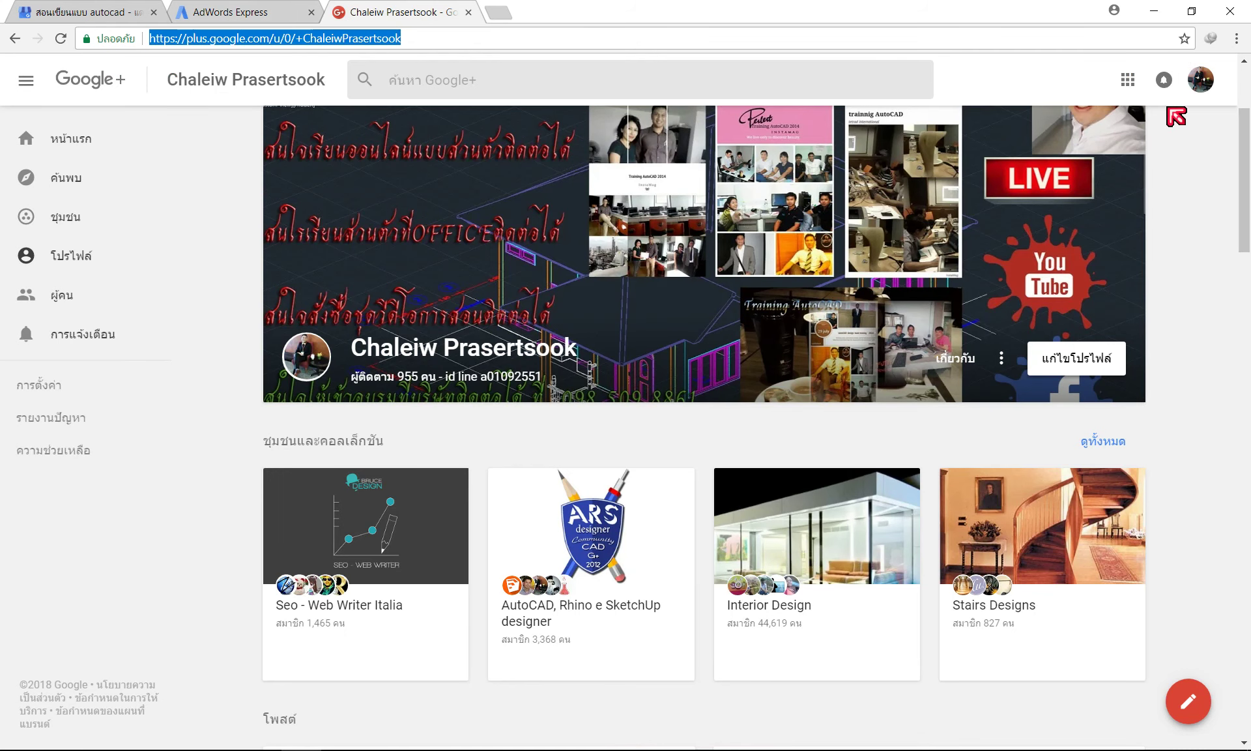
Open the Google My Business locations list from the Google+ apps launcher
left_click(1128, 79)
scroll(1016, 404, "down", 4)
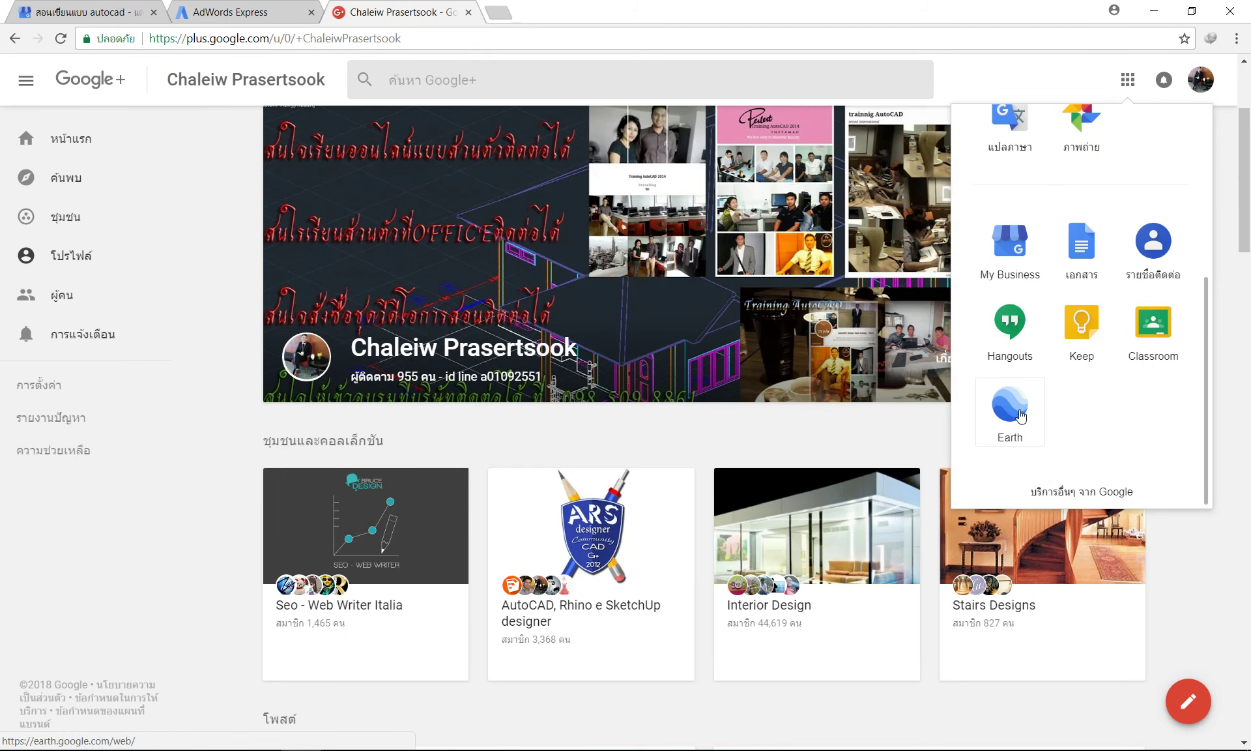
left_click(1006, 242)
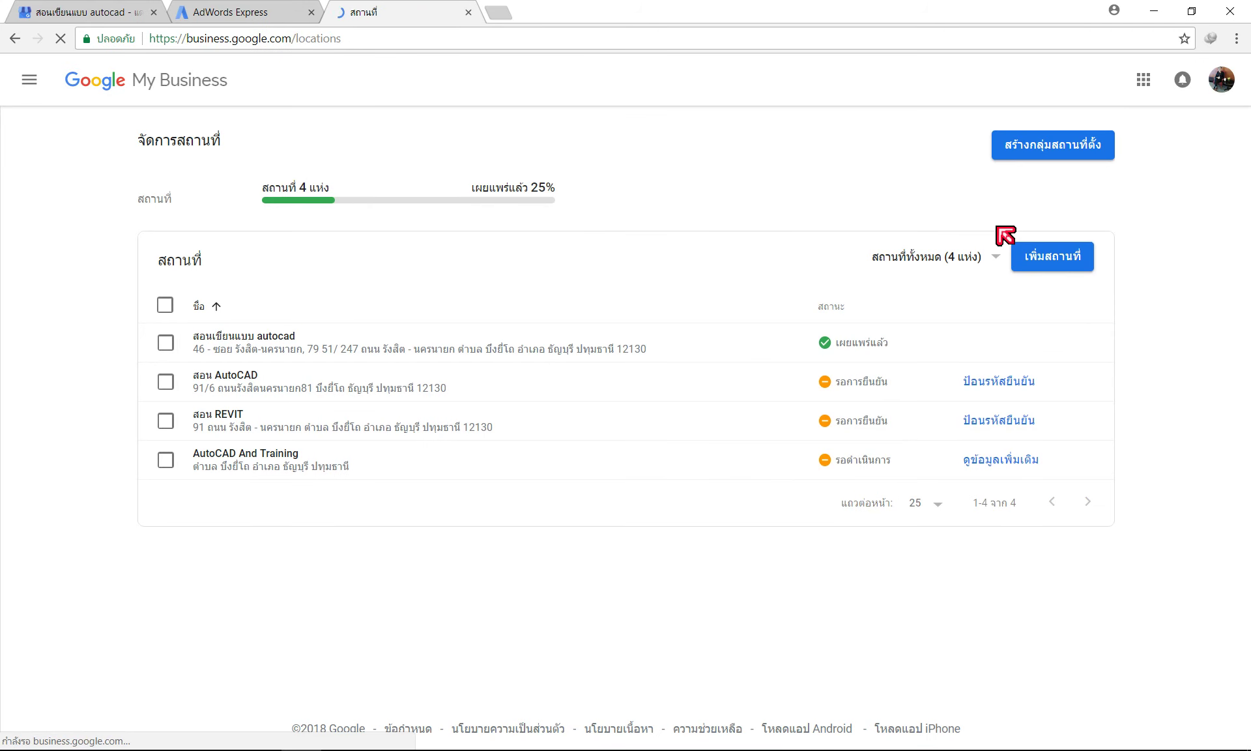